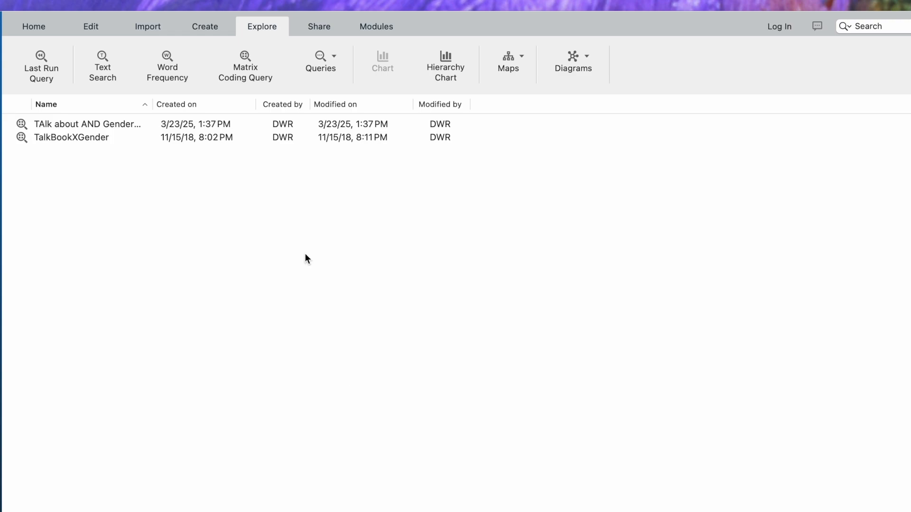
- Create a text search query for "draw OR drew" across files and externals, with stemmed words included
{"action": "left_click", "coordinate": [106, 66]}
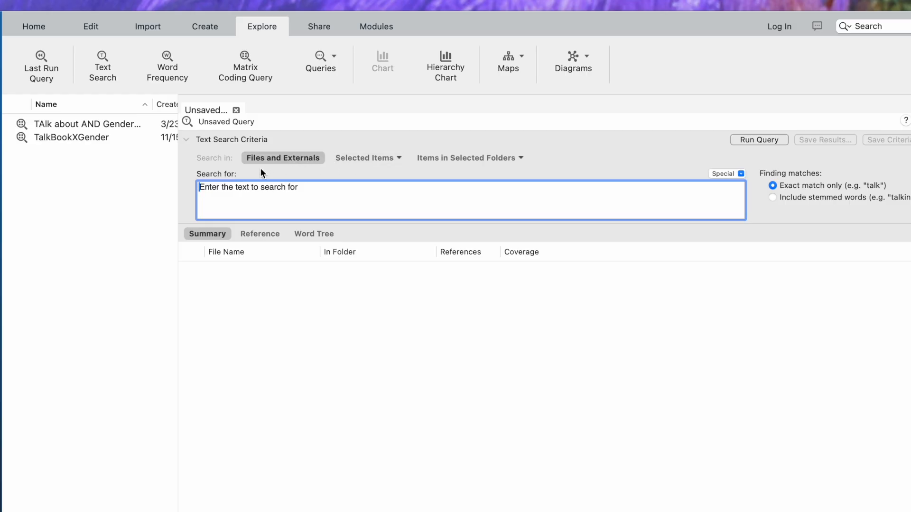
{"action": "type", "text": "ddr"}
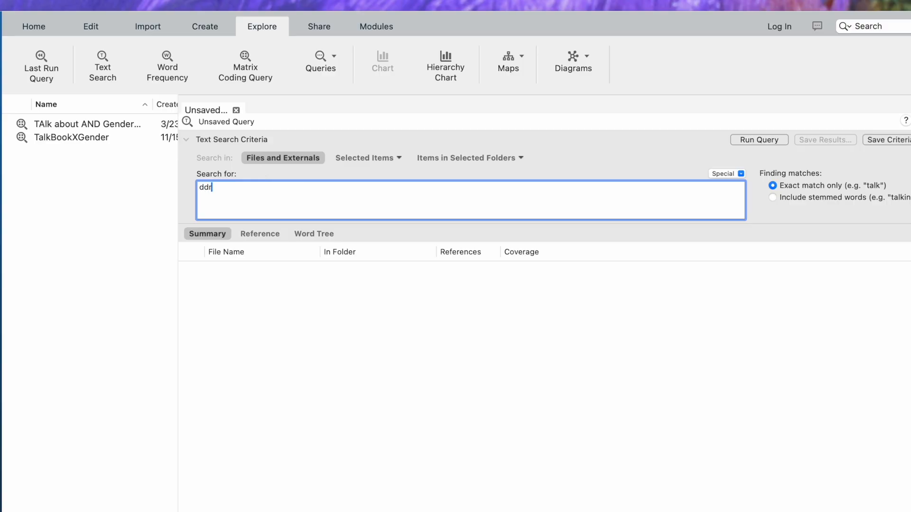
{"action": "key", "text": "BackSpace"}
{"action": "key", "text": "BackSpace"}
{"action": "type", "text": "raw"}
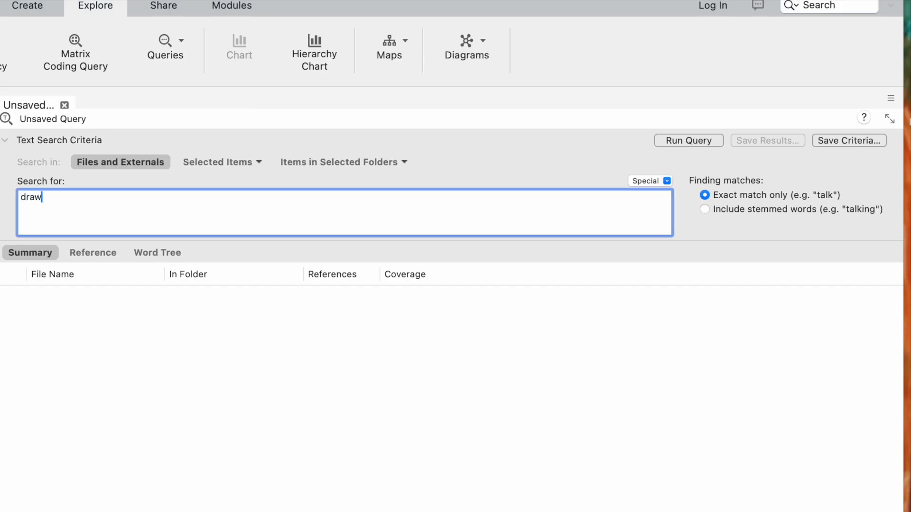
{"action": "left_click", "coordinate": [706, 210]}
{"action": "type", "text": "OR drew"}
{"action": "left_click", "coordinate": [645, 180]}
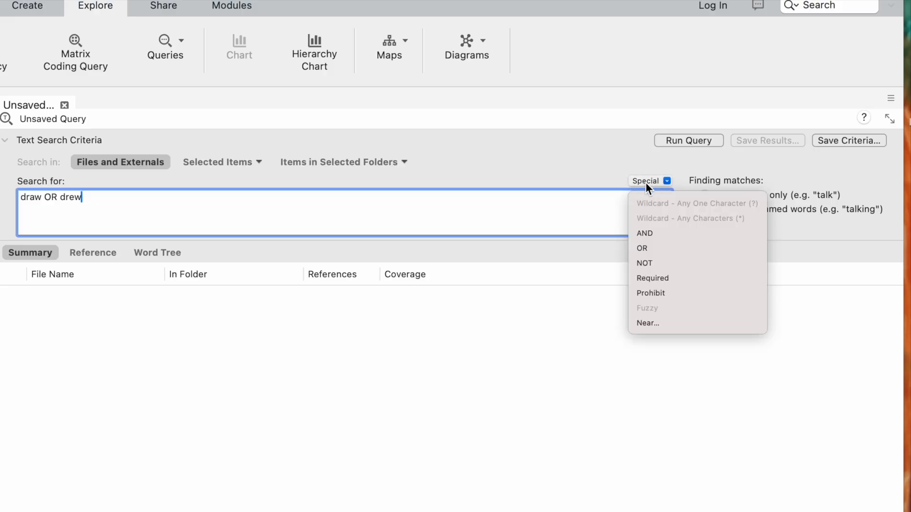
{"action": "left_click", "coordinate": [622, 152]}
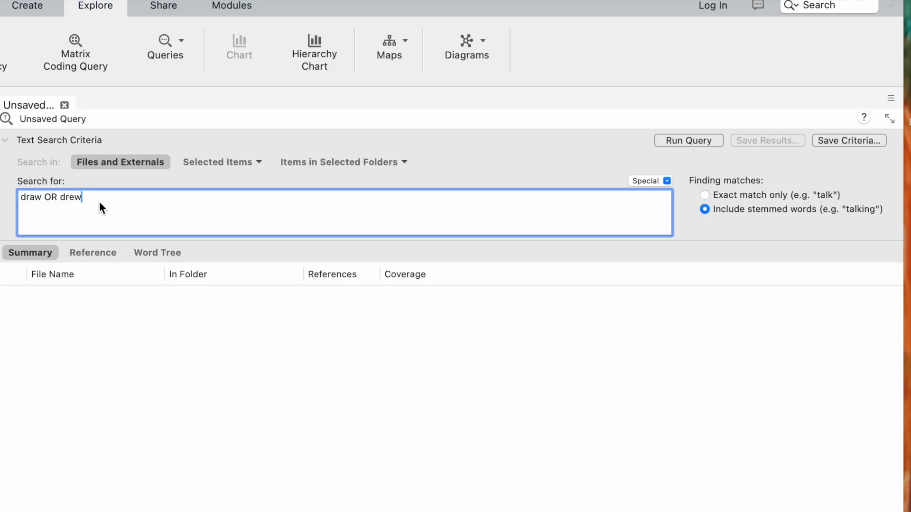
- Run the text search query and review the matching passages by reference
{"action": "left_click", "coordinate": [679, 142]}
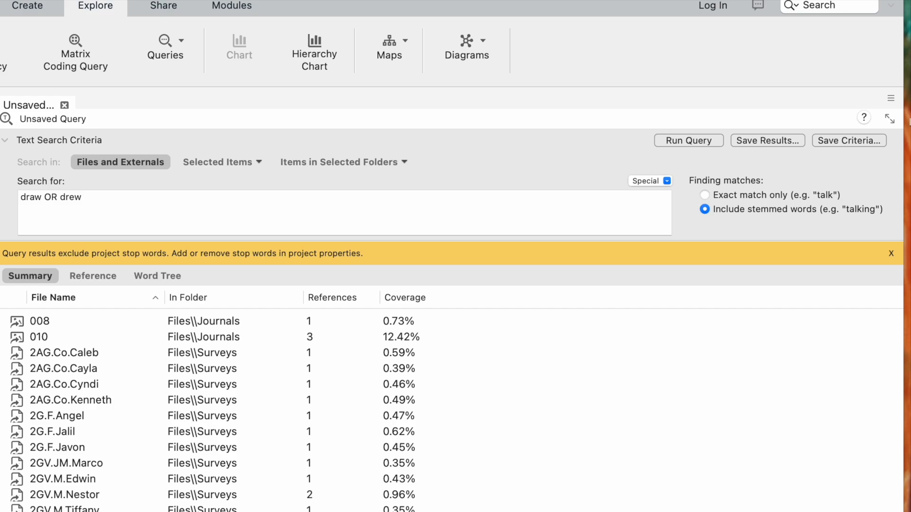
{"action": "left_click", "coordinate": [91, 276]}
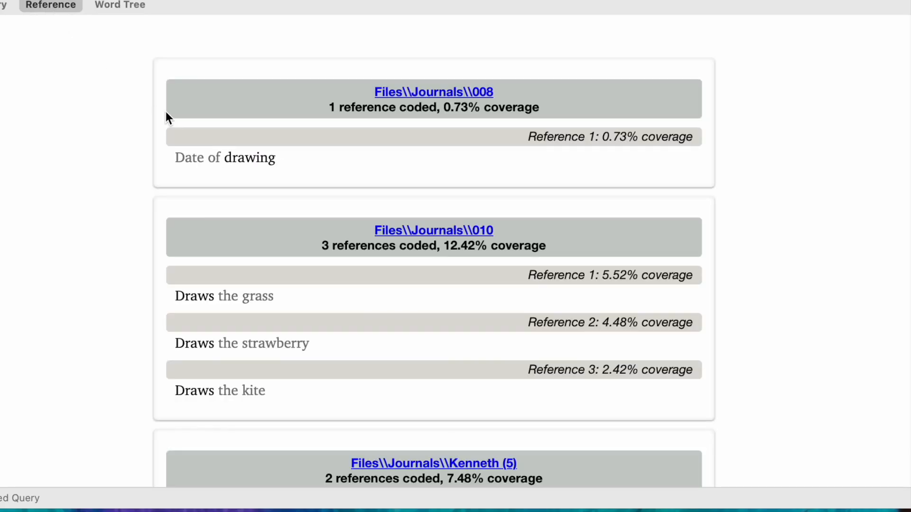
{"action": "scroll", "coordinate": [205, 164], "scroll_direction": "down", "scroll_amount": 5}
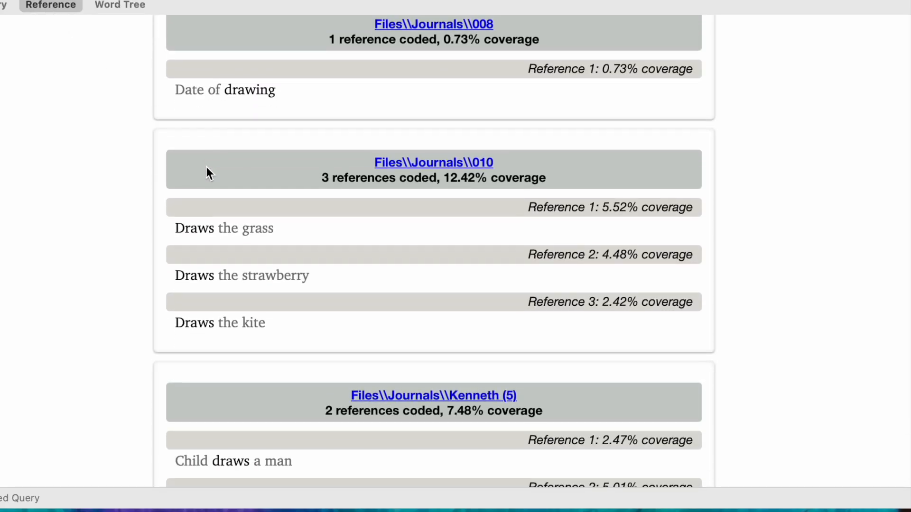
{"action": "scroll", "coordinate": [206, 167], "scroll_direction": "down", "scroll_amount": 10}
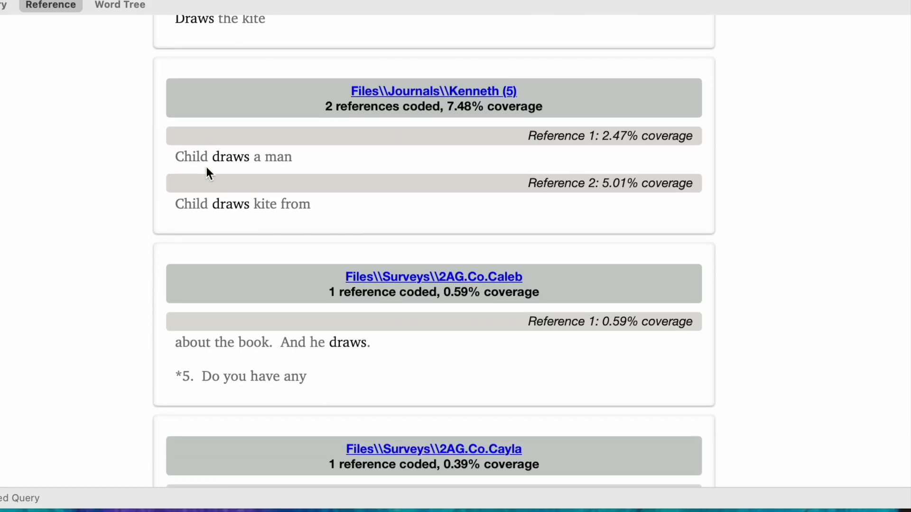
{"action": "scroll", "coordinate": [206, 167], "scroll_direction": "down", "scroll_amount": 8}
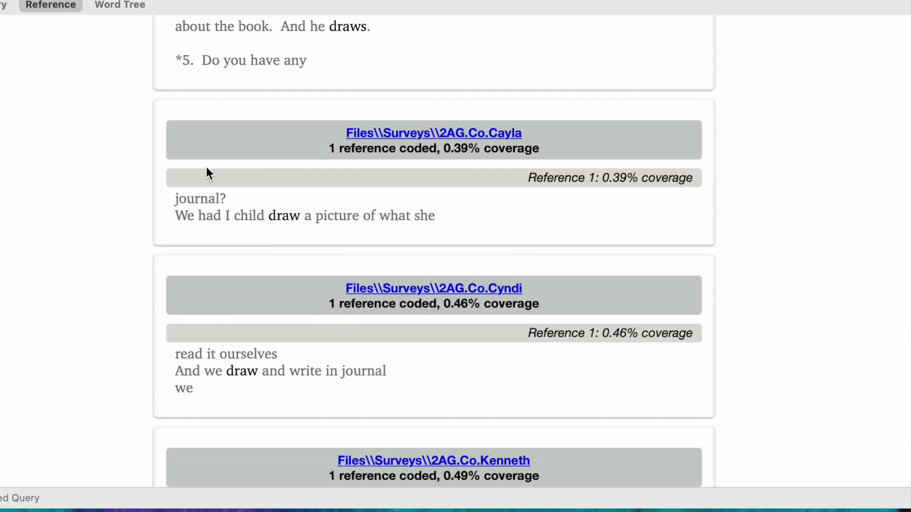
{"action": "scroll", "coordinate": [205, 167], "scroll_direction": "down", "scroll_amount": 9}
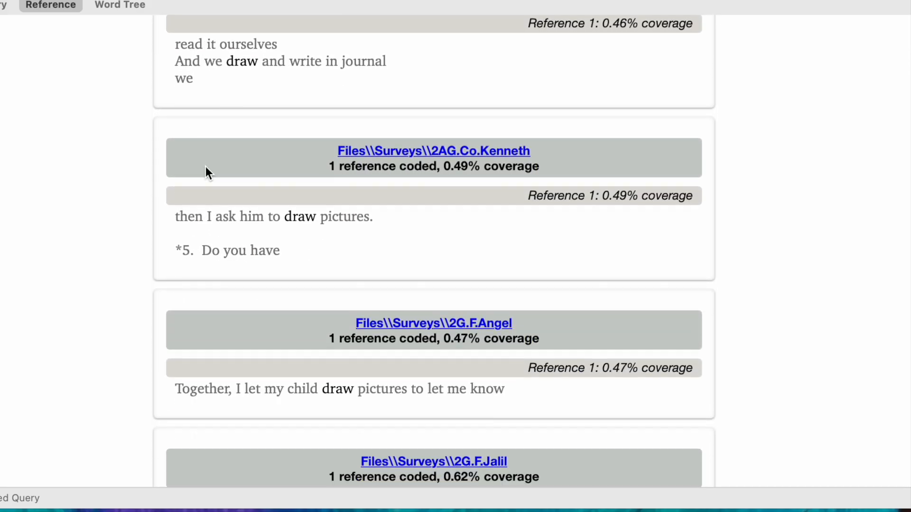
{"action": "scroll", "coordinate": [206, 167], "scroll_direction": "down", "scroll_amount": 5}
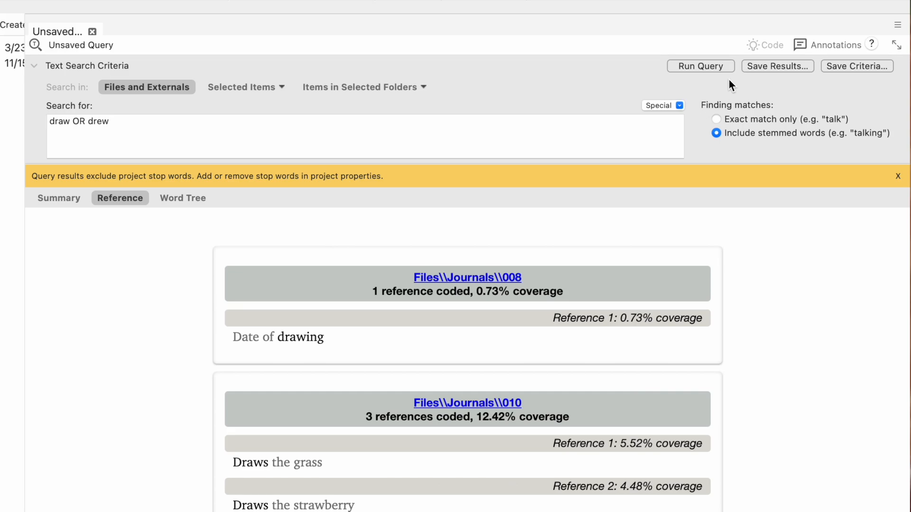
- Start saving the query results as a new code and set the Codes folder as its location
{"action": "left_click", "coordinate": [755, 65]}
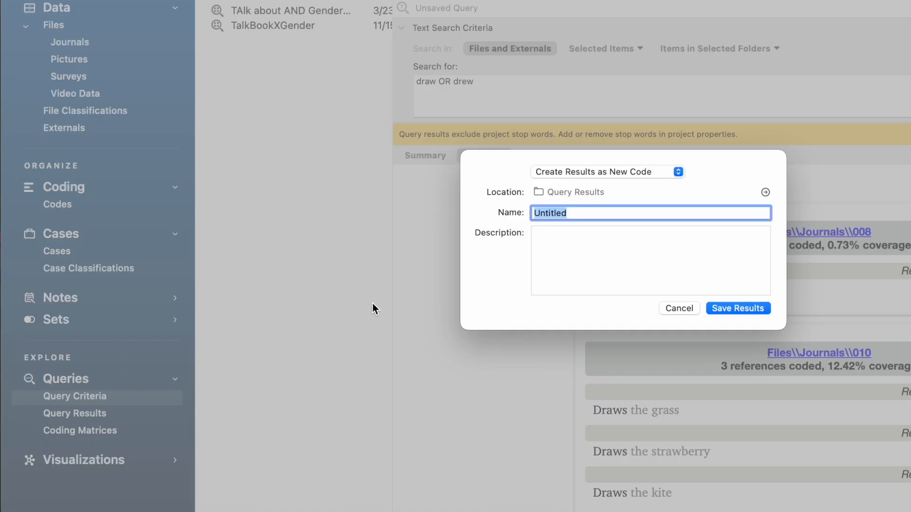
{"action": "left_click", "coordinate": [765, 193]}
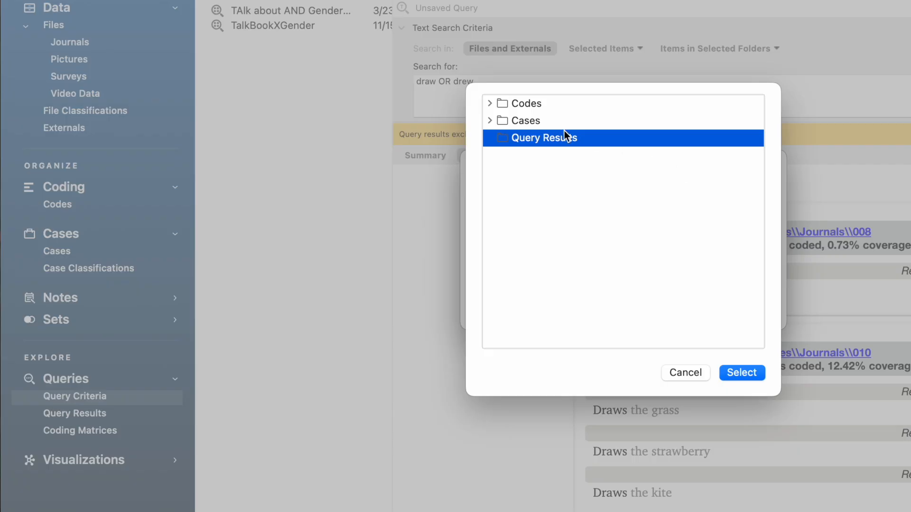
{"action": "left_click", "coordinate": [492, 103]}
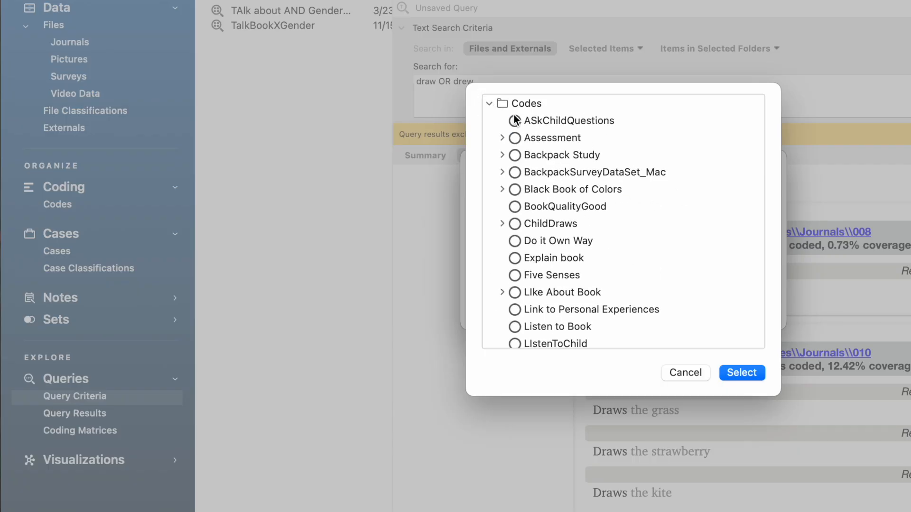
{"action": "left_click", "coordinate": [523, 106]}
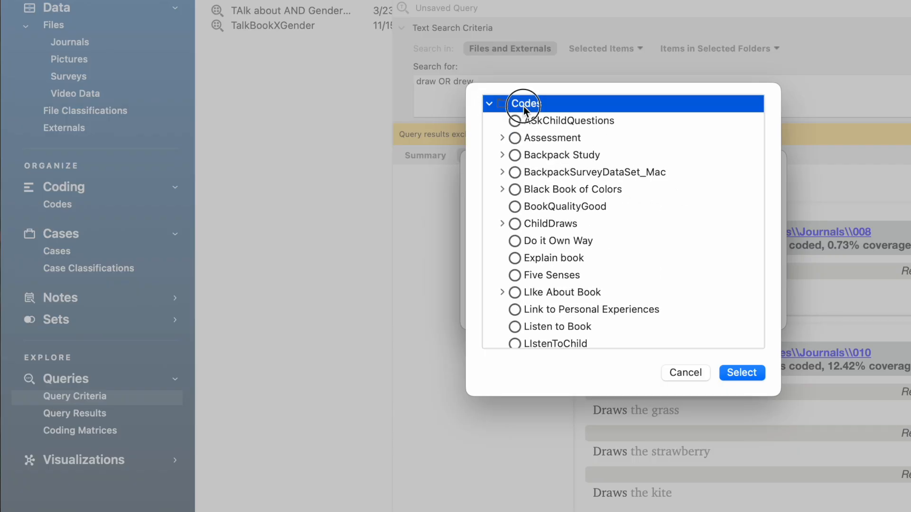
{"action": "left_click", "coordinate": [737, 369]}
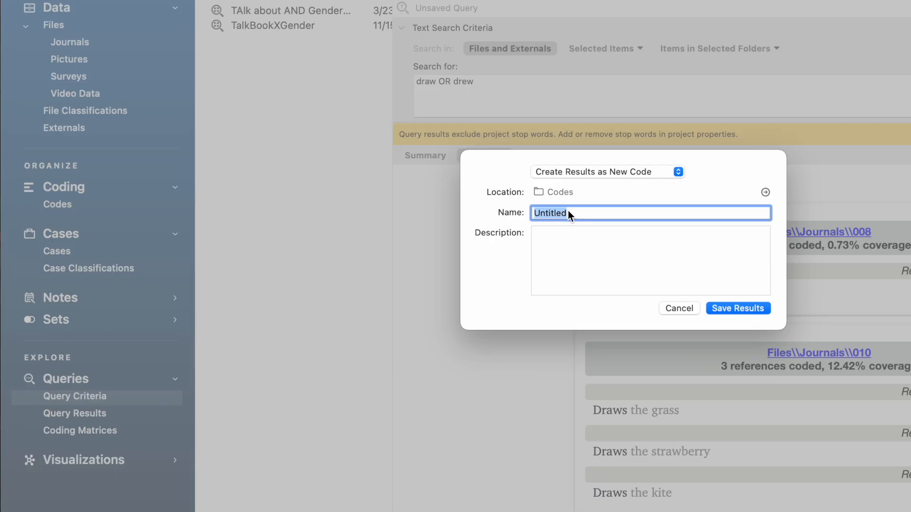
- Name the new code "Draw Search", describe it as "Text search query draw, drew =ing", and save the results
{"action": "type", "text": "Draw Search"}
{"action": "left_click", "coordinate": [548, 244]}
{"action": "type", "text": "test"}
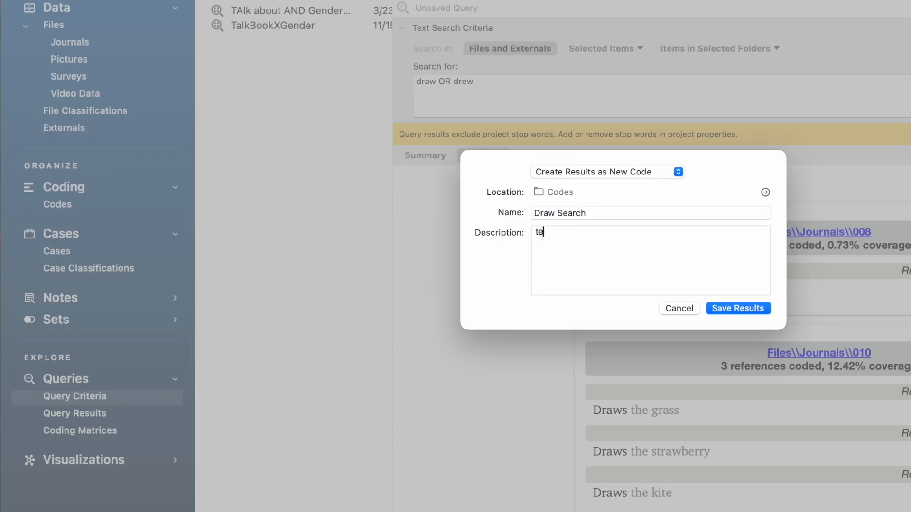
{"action": "key", "text": "BackSpace"}
{"action": "key", "text": "BackSpace"}
{"action": "type", "text": "xt search query draw, "}
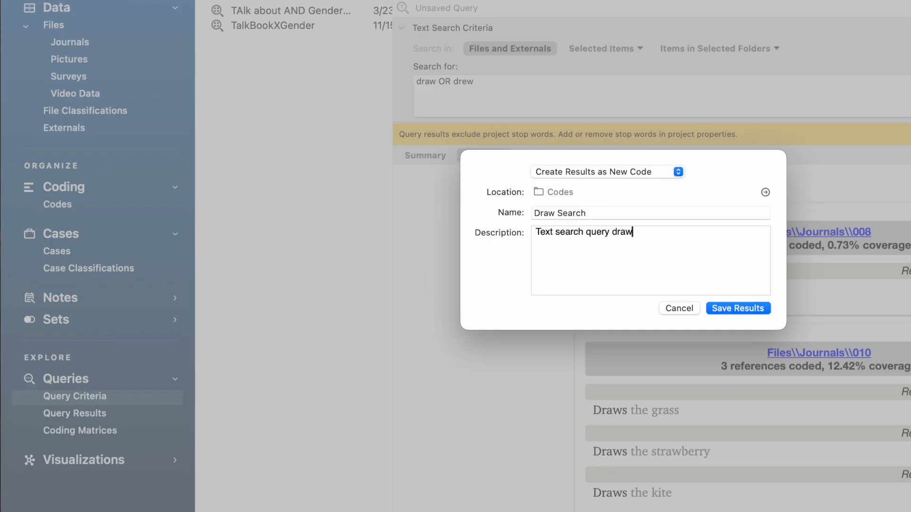
{"action": "type", "text": "drew =ing"}
{"action": "left_click", "coordinate": [719, 309]}
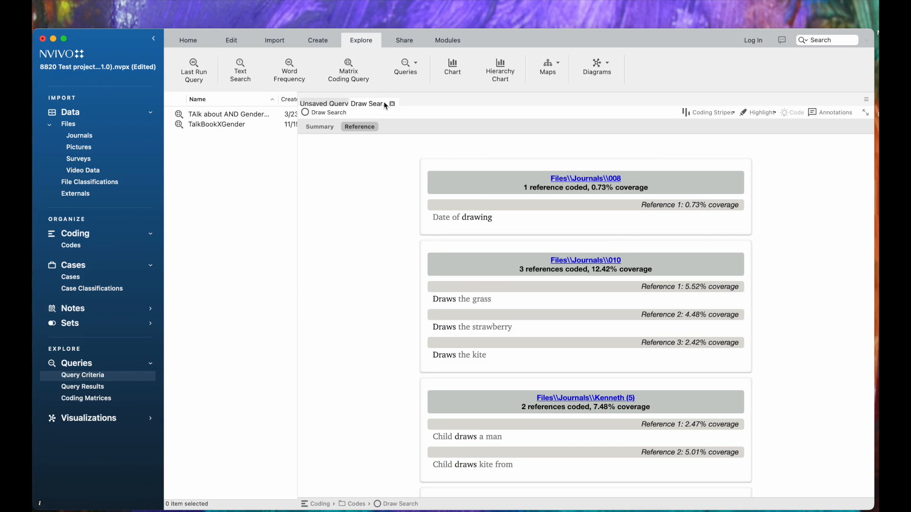
- Show the project's codes, inspect journal file 008 behind the Draw Search code's first reference, and return to the code
{"action": "left_click", "coordinate": [90, 247]}
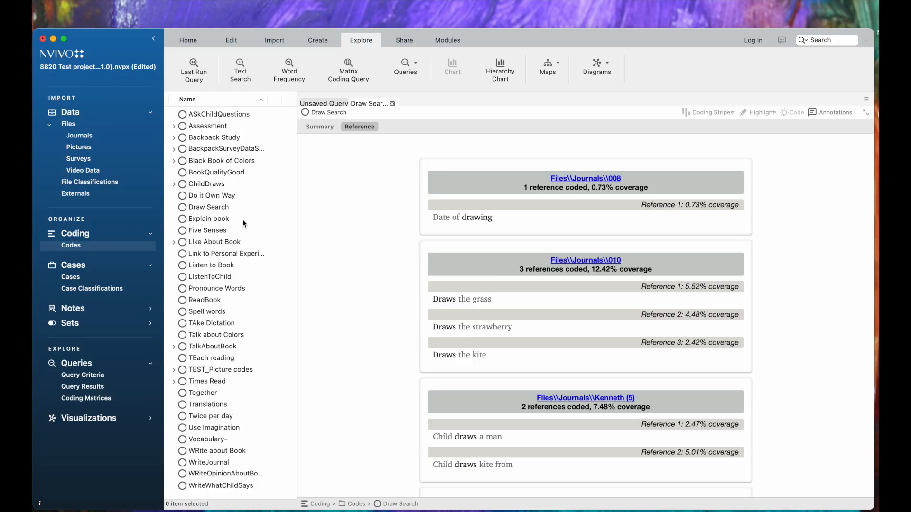
{"action": "double_click", "coordinate": [432, 216]}
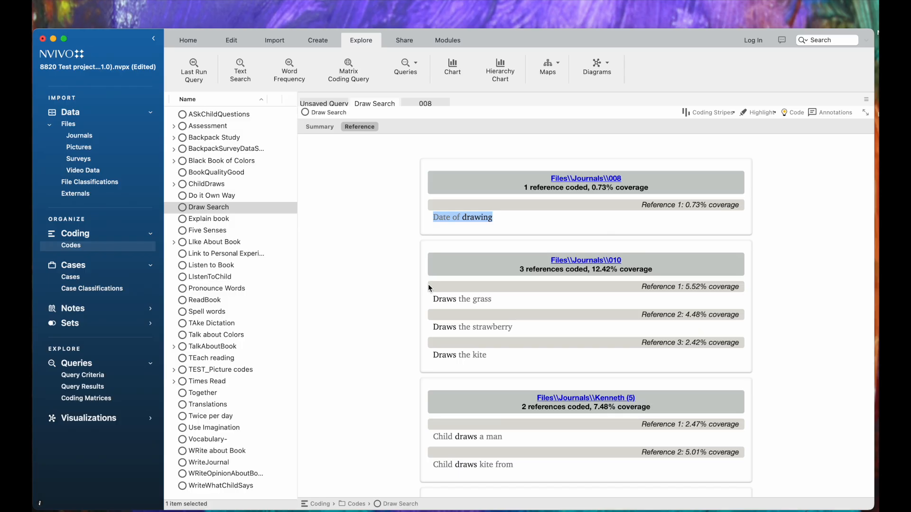
{"action": "left_click", "coordinate": [566, 180]}
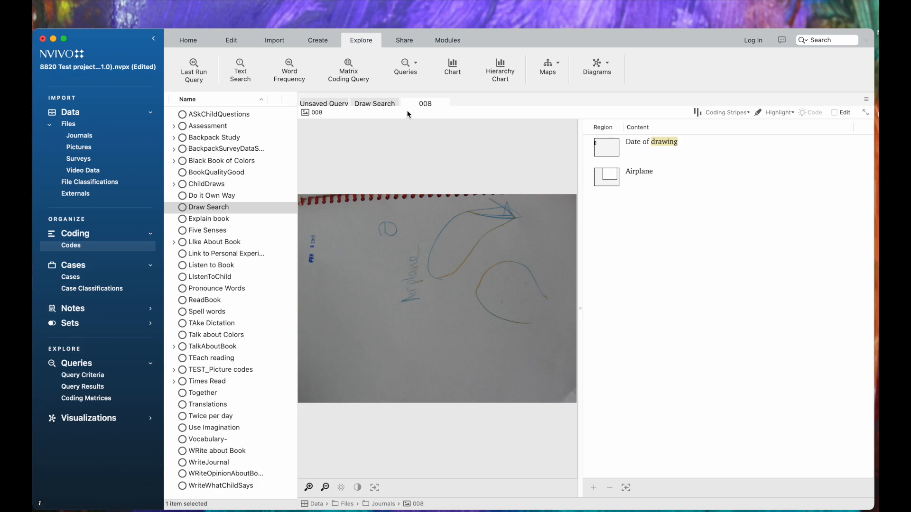
{"action": "left_click", "coordinate": [366, 104]}
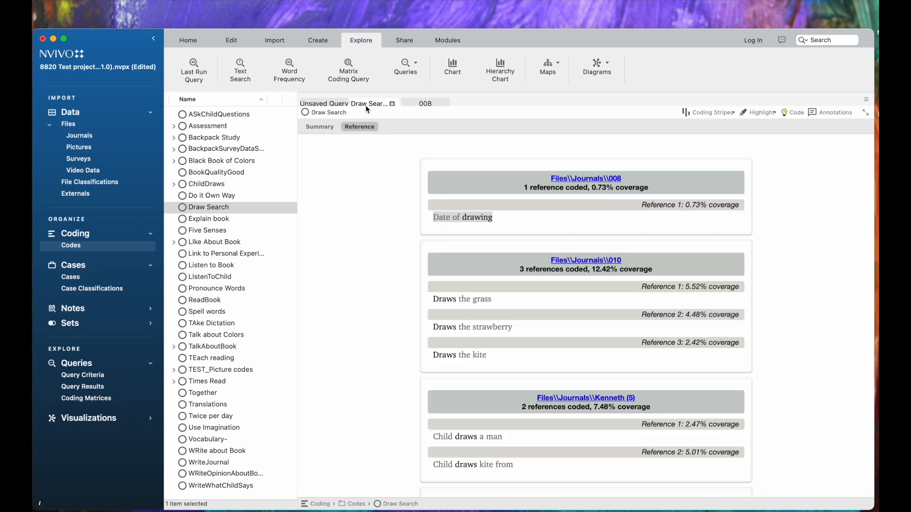
- Uncode the "Date of drawing" reference in journal 008 from the Draw Search code
{"action": "left_click_drag", "start_coordinate": [495, 218], "coordinate": [432, 219]}
{"action": "right_click", "coordinate": [441, 217]}
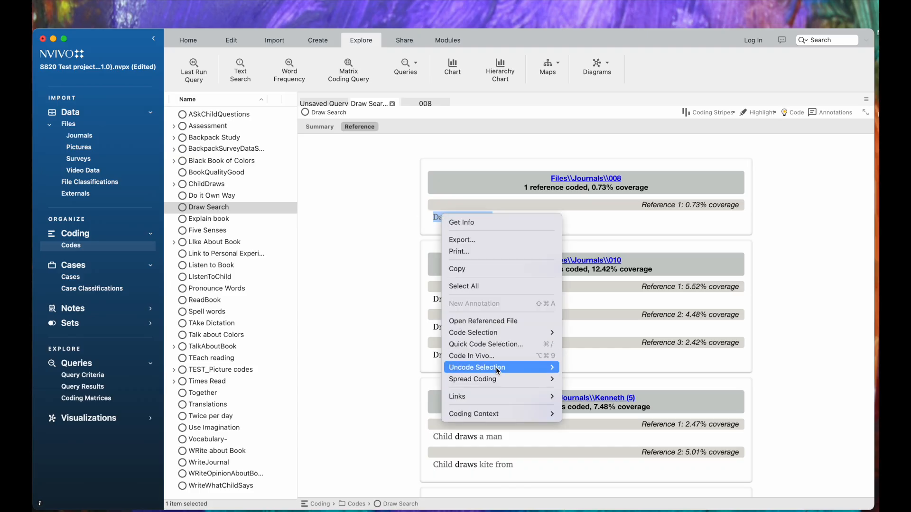
{"action": "mouse_move", "coordinate": [500, 370]}
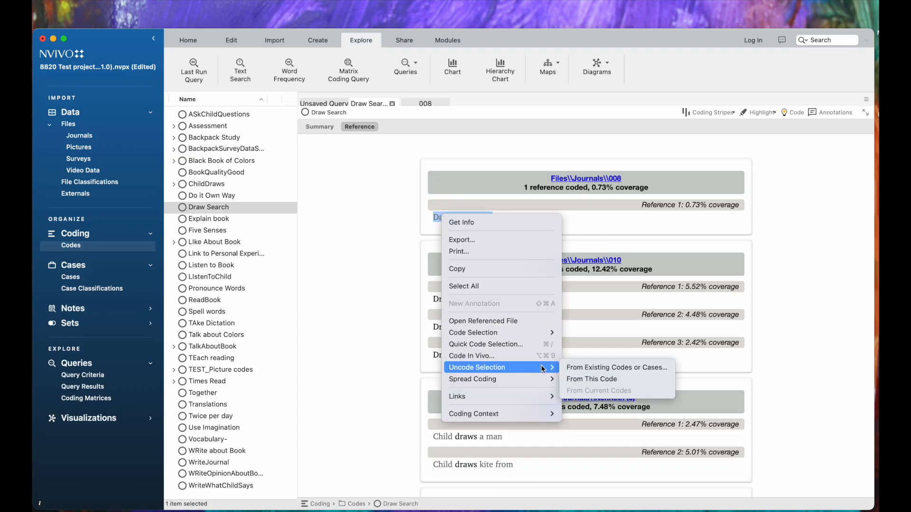
{"action": "left_click", "coordinate": [573, 379]}
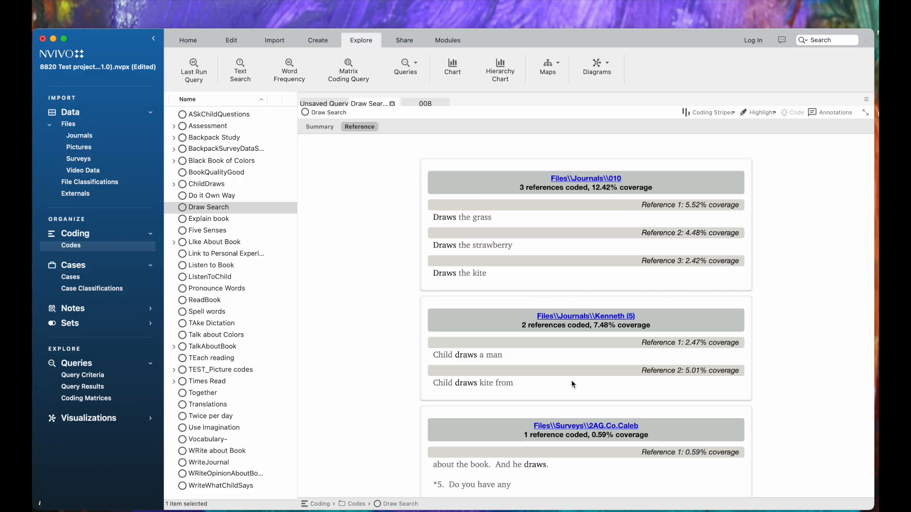
- Try to spread the coding of the "Draws the grass" reference in journal 010 to the broad context
{"action": "left_click_drag", "start_coordinate": [433, 219], "coordinate": [492, 223]}
{"action": "right_click", "coordinate": [487, 219]}
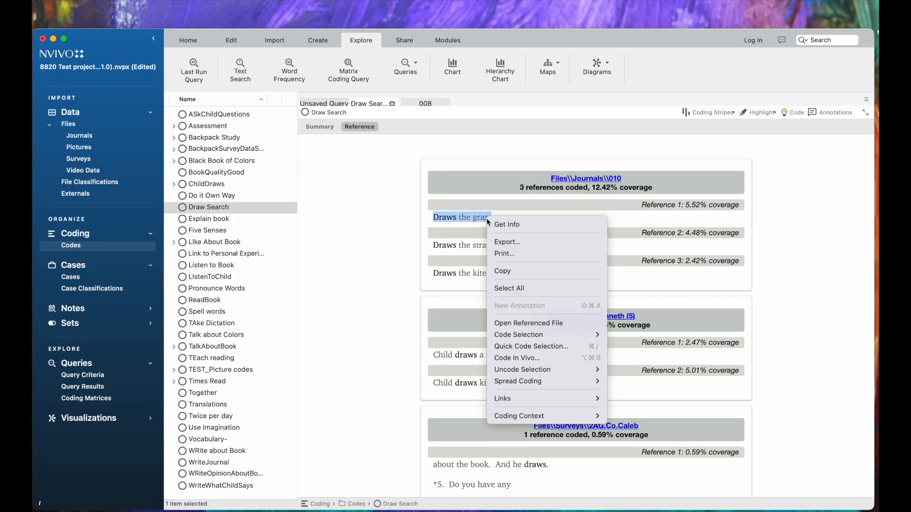
{"action": "mouse_move", "coordinate": [522, 382]}
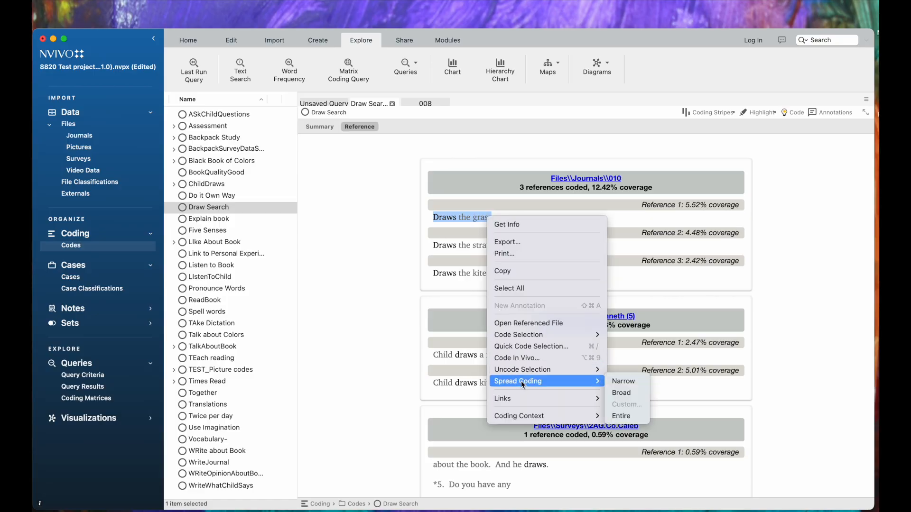
{"action": "left_click", "coordinate": [613, 394]}
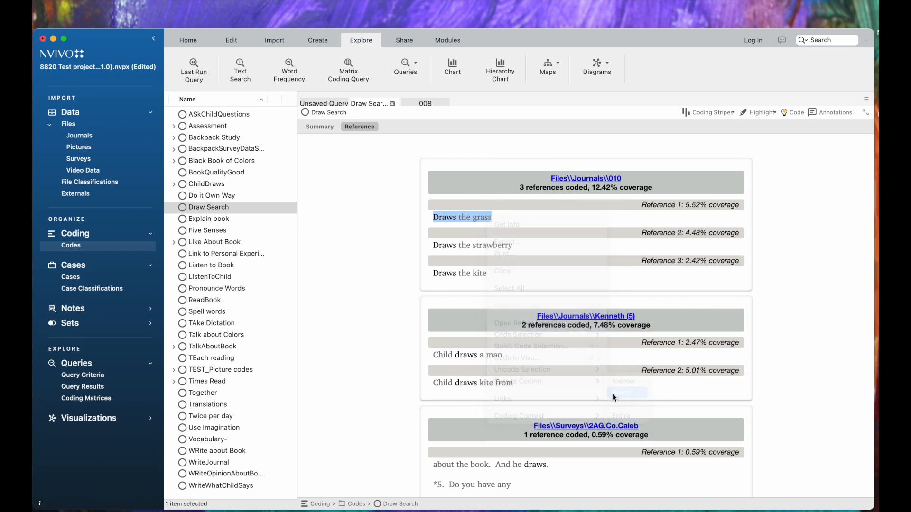
- Spread the coding of the survey reference "We had I child draw a picture of what she" to the broad context
{"action": "scroll", "coordinate": [559, 336], "scroll_direction": "down", "scroll_amount": 7}
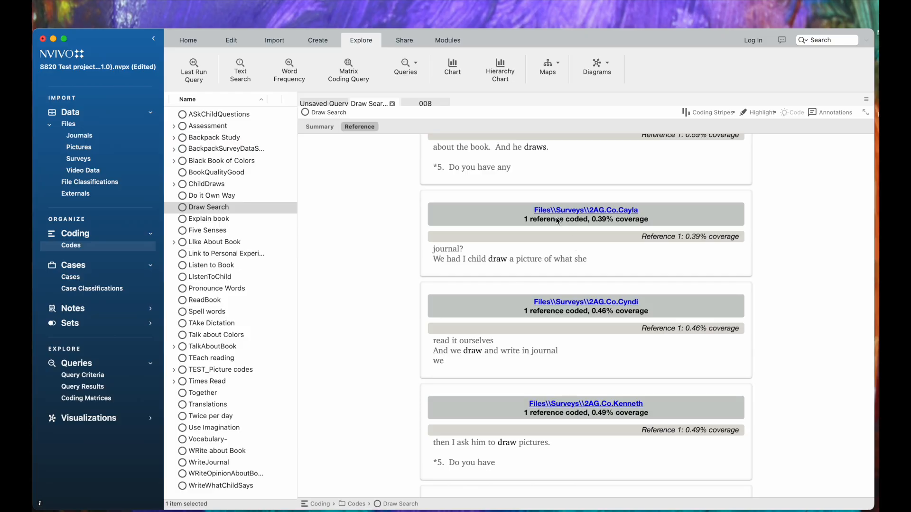
{"action": "left_click", "coordinate": [586, 261]}
{"action": "left_click_drag", "start_coordinate": [586, 262], "coordinate": [433, 261]}
{"action": "right_click", "coordinate": [434, 260]}
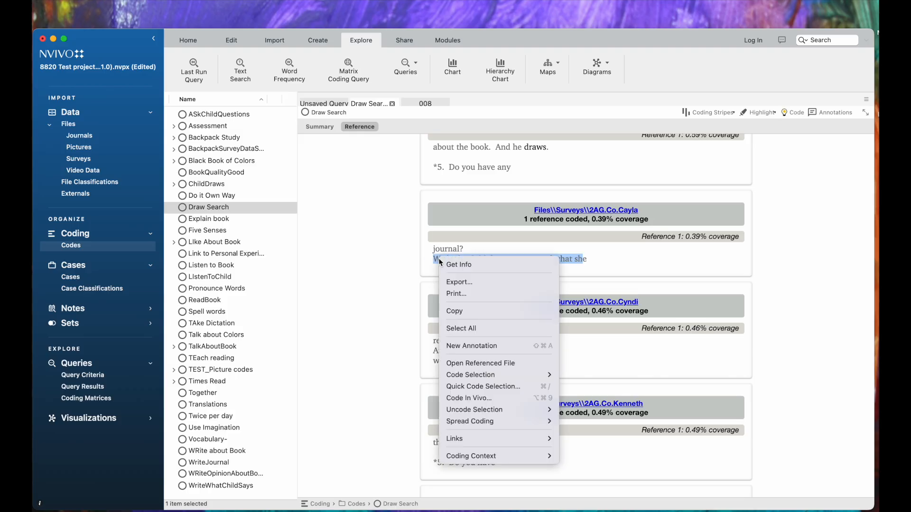
{"action": "mouse_move", "coordinate": [516, 423]}
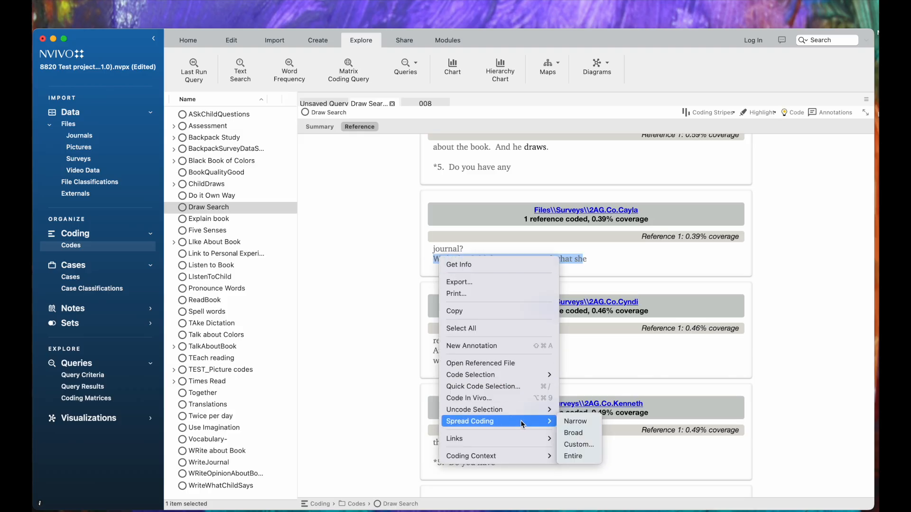
{"action": "left_click", "coordinate": [570, 433]}
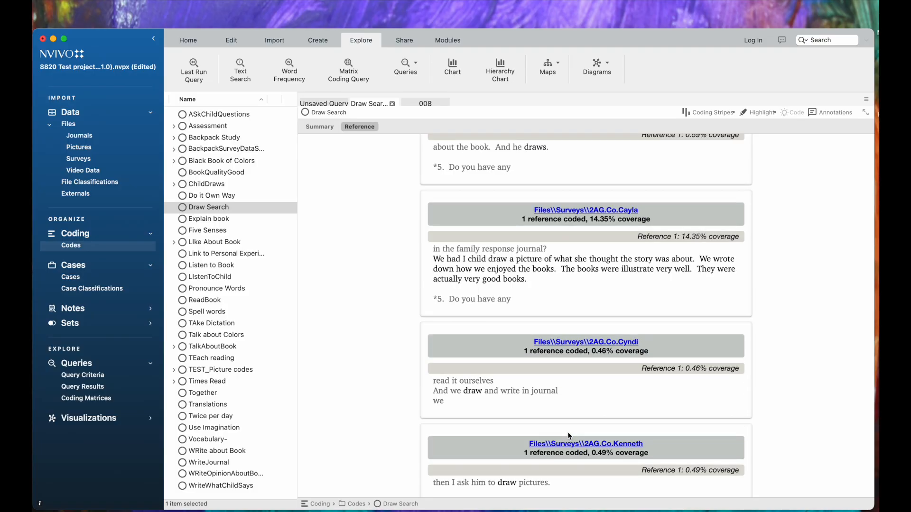